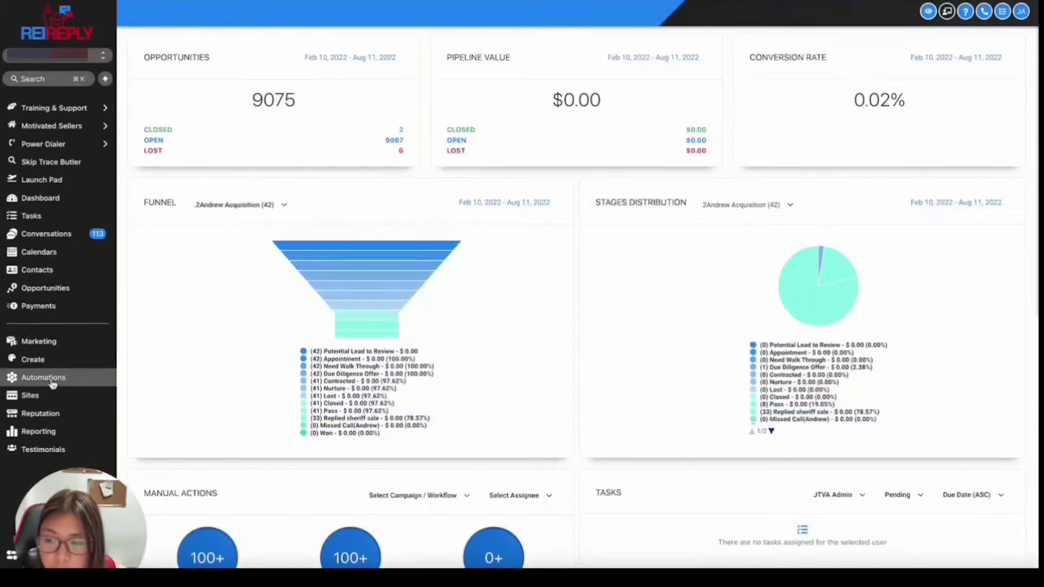
Open the Automations Campaigns list and scroll to the July 2022 Campaign folder's campaigns
left_click(70, 385)
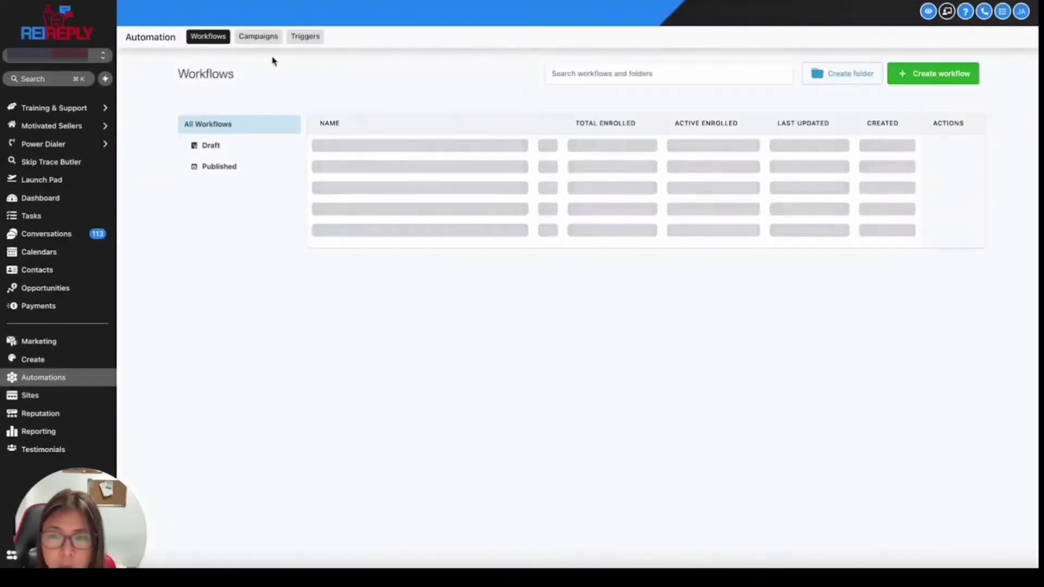
left_click(268, 45)
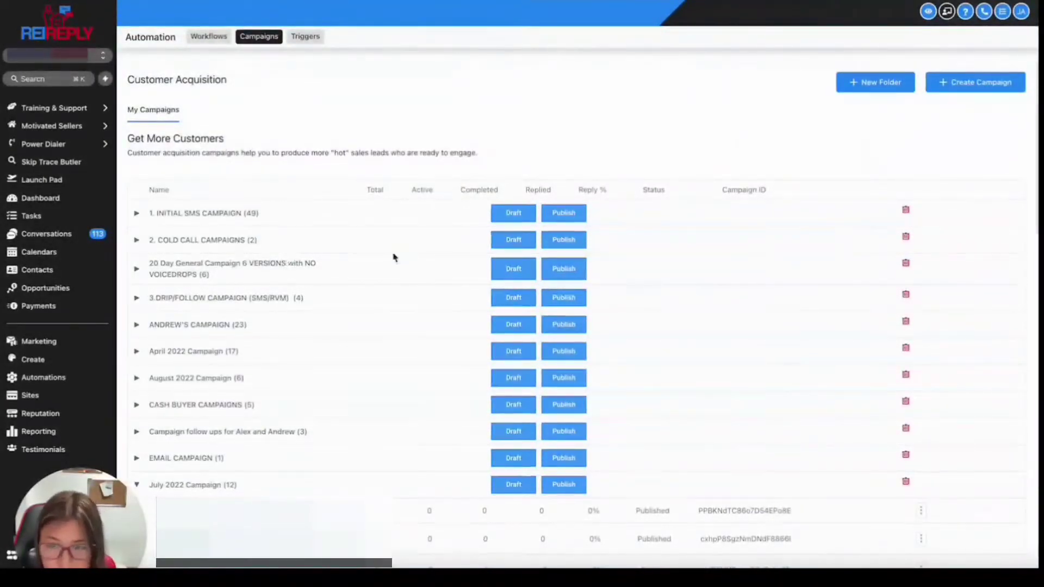
scroll(526, 350, "down", 4)
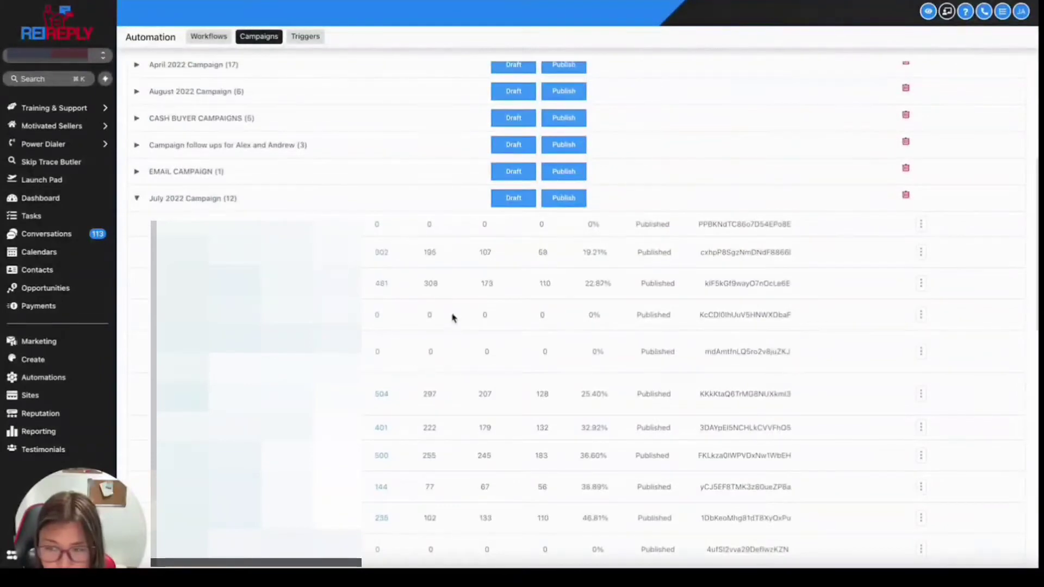
scroll(489, 313, "up", 5)
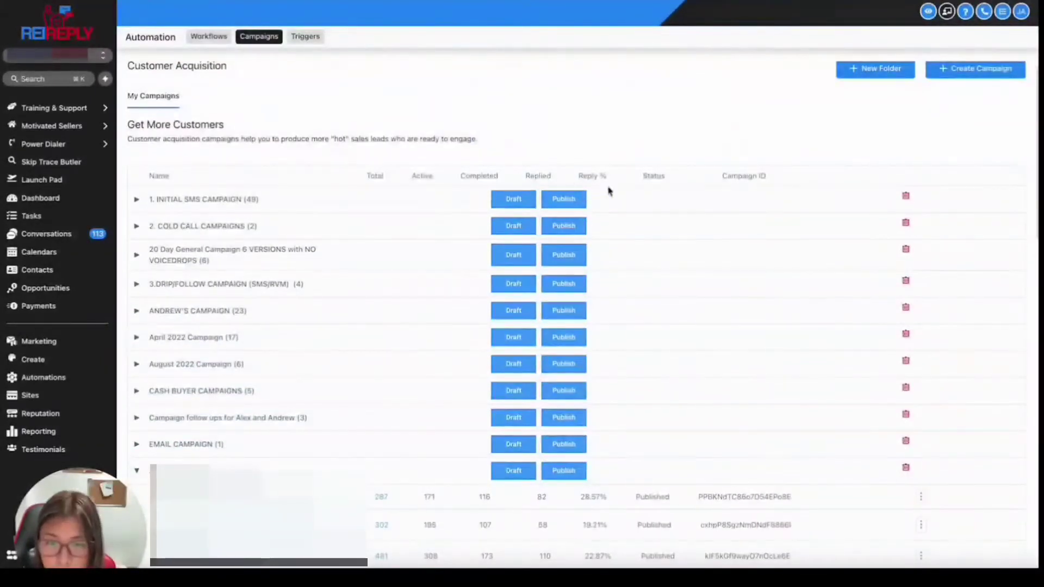
scroll(620, 326, "down", 1)
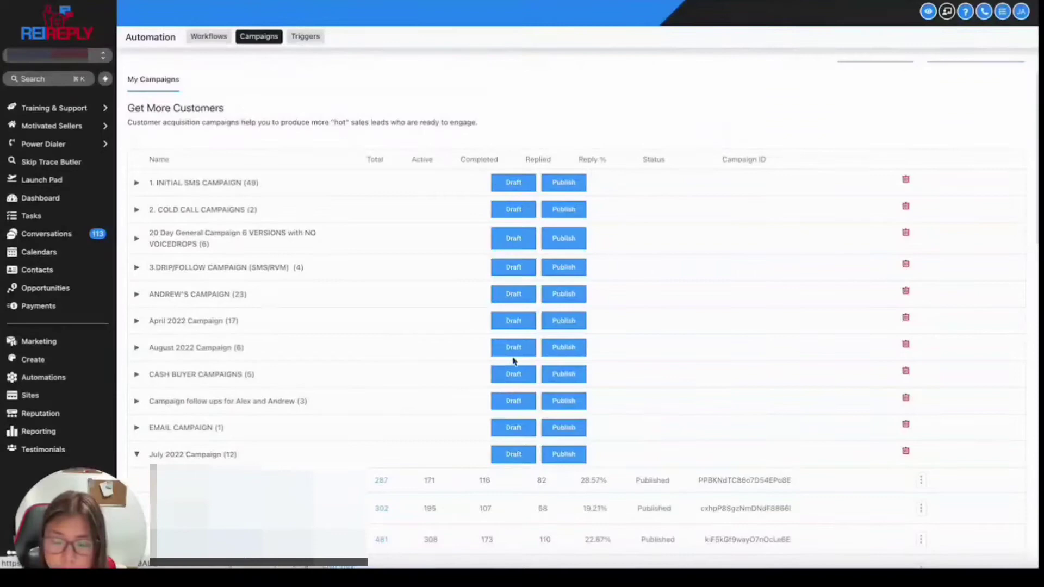
scroll(396, 416, "down", 2)
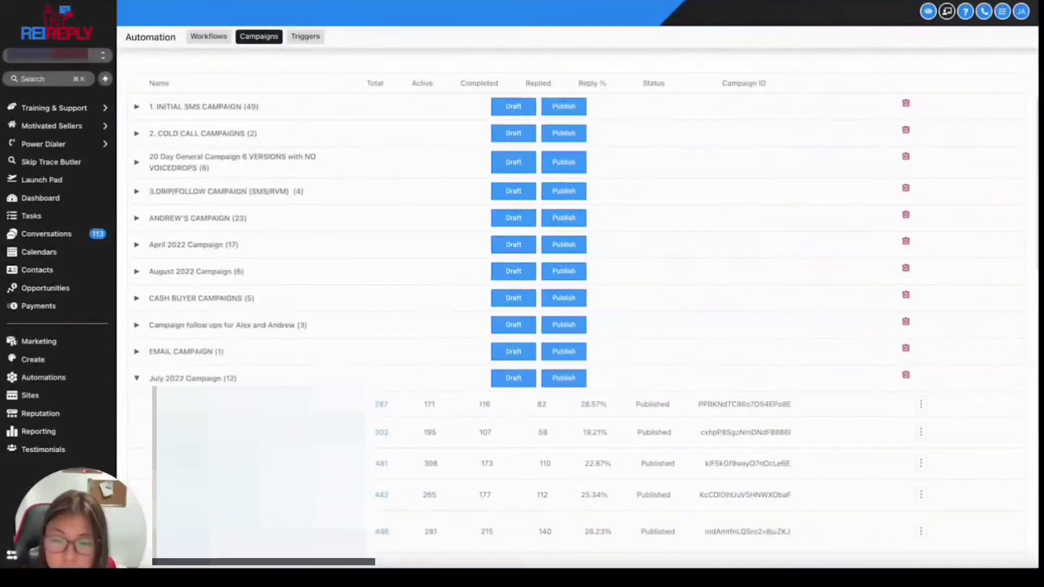
Open the 07.06.2022 Code Marion Co Apr 2022 (mobile) campaign, then return and scroll to the Tax Sale campaign
left_click(414, 404)
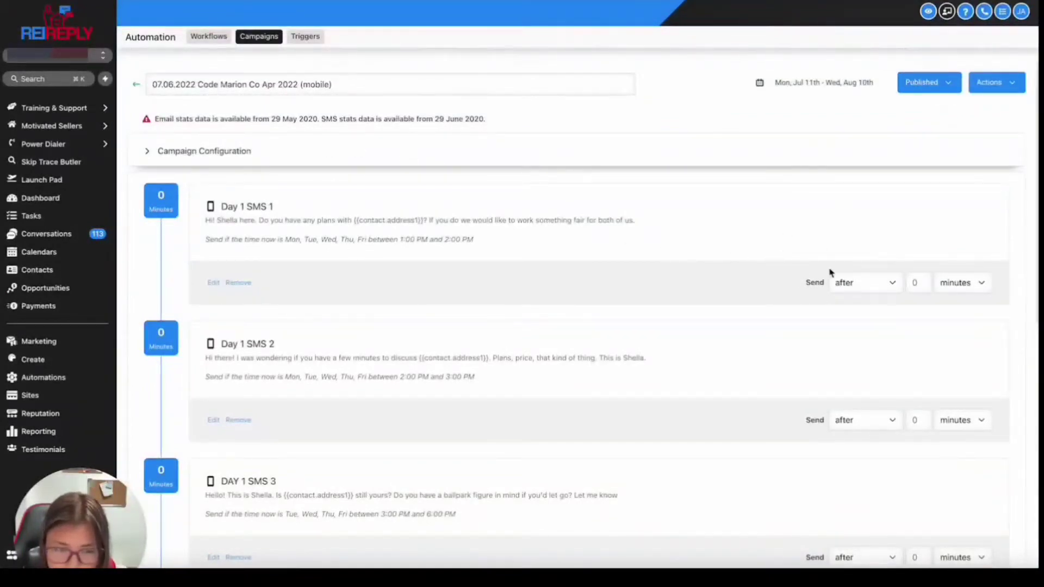
scroll(826, 295, "down", 6)
scroll(821, 293, "up", 6)
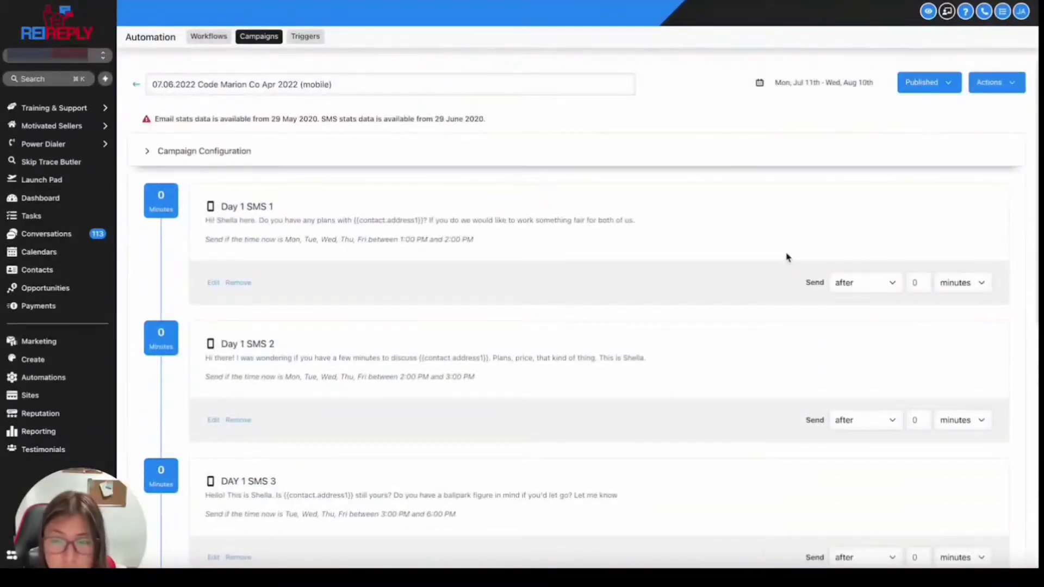
left_click(136, 87)
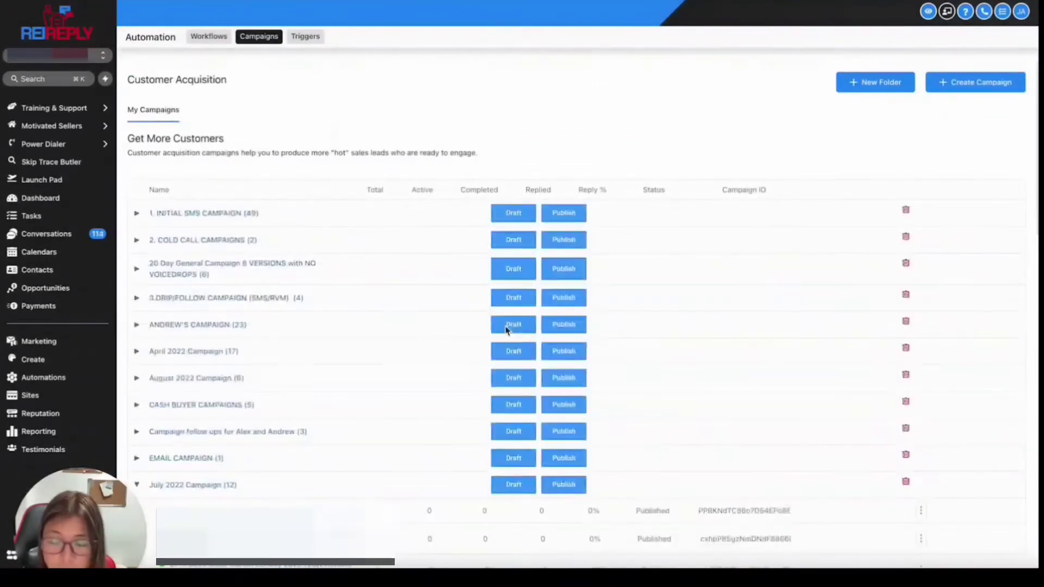
scroll(338, 352, "down", 4)
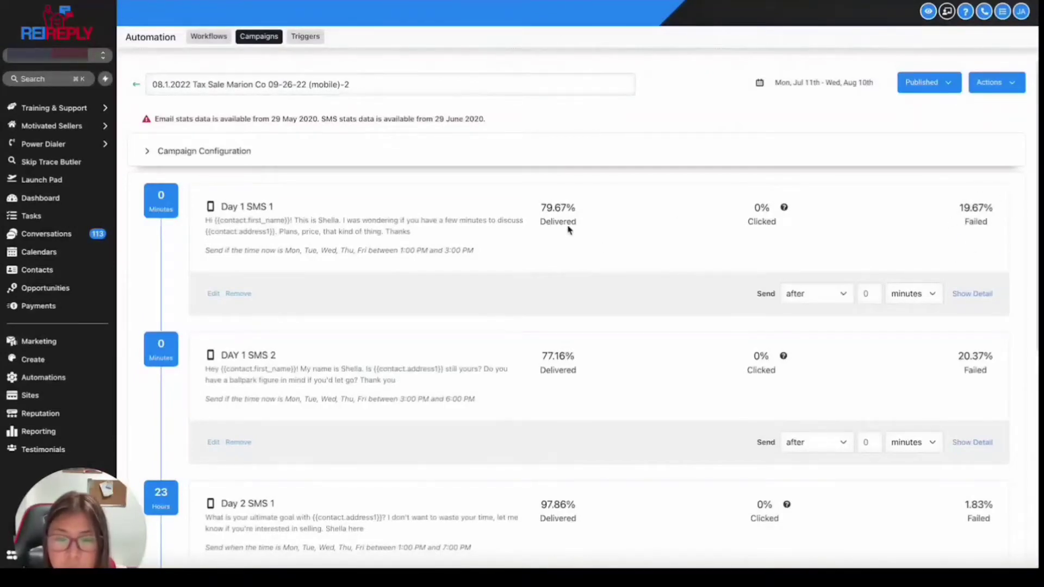
Review Day 1 SMS 1's stats dialog across its Clicked and Failed lists, then close it
left_click(973, 294)
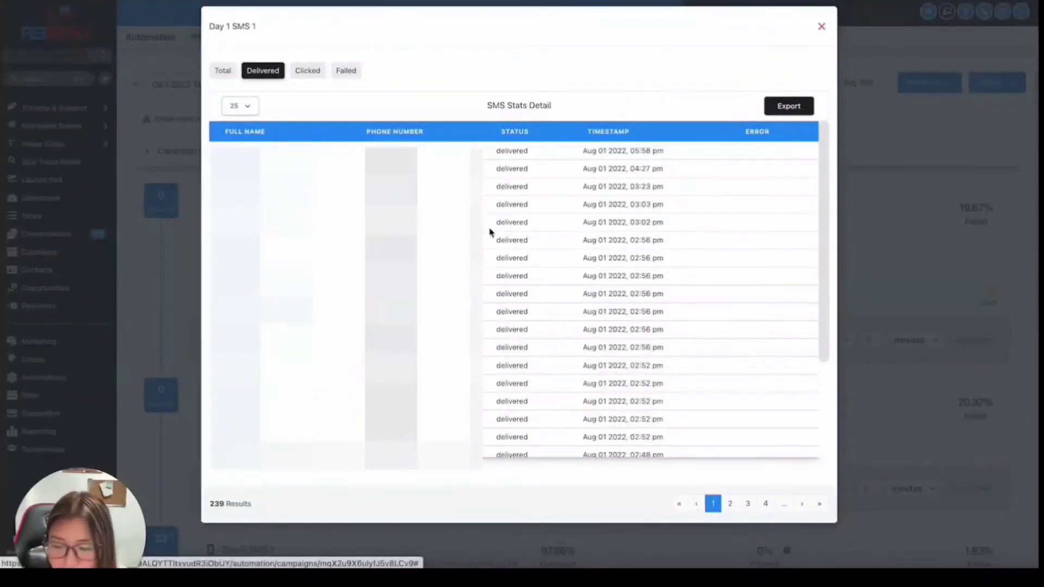
left_click(312, 73)
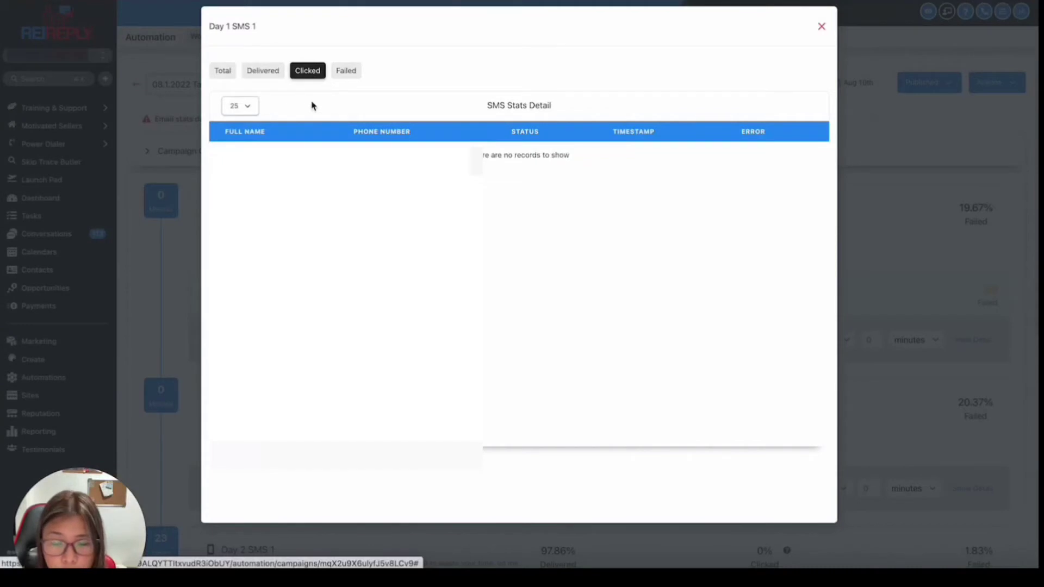
left_click(346, 72)
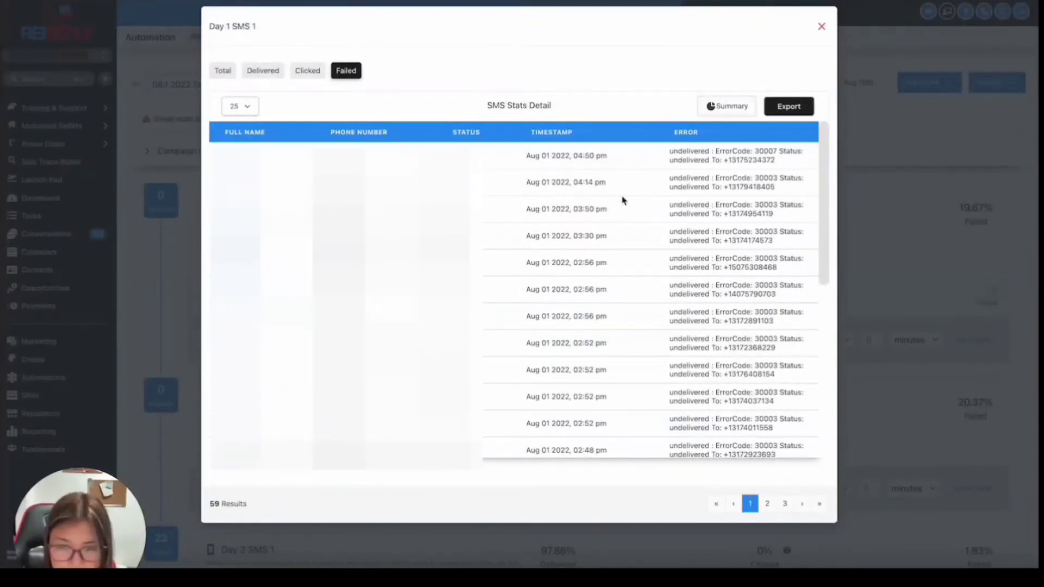
scroll(622, 200, "down", 5)
left_click(822, 26)
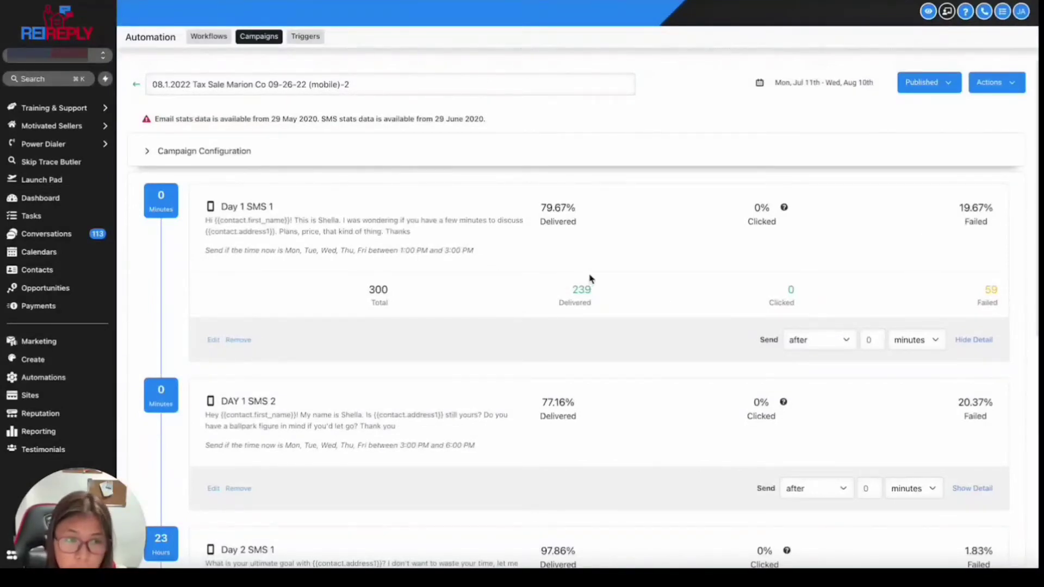
left_click(212, 38)
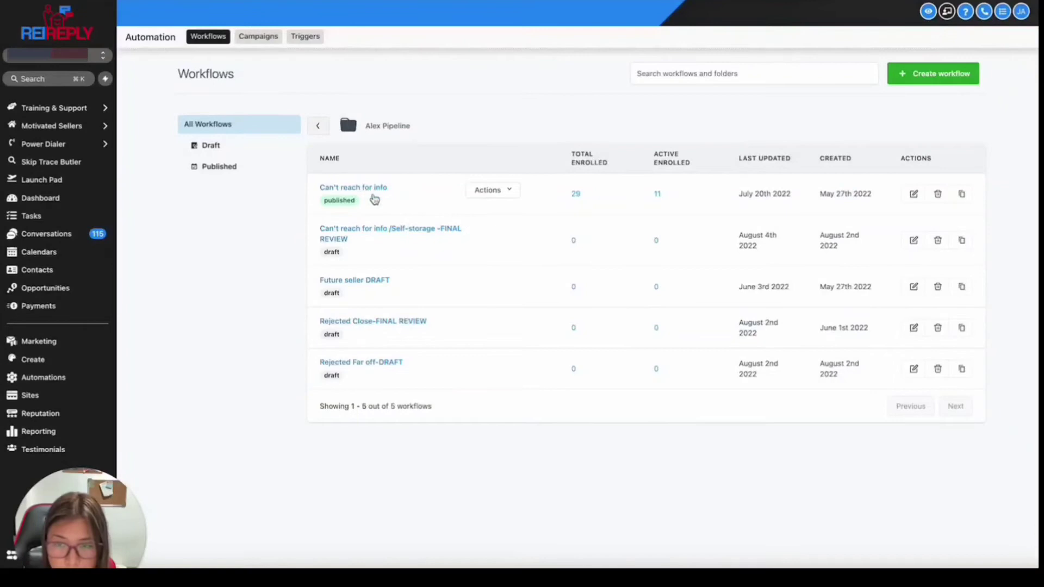
left_click(375, 189)
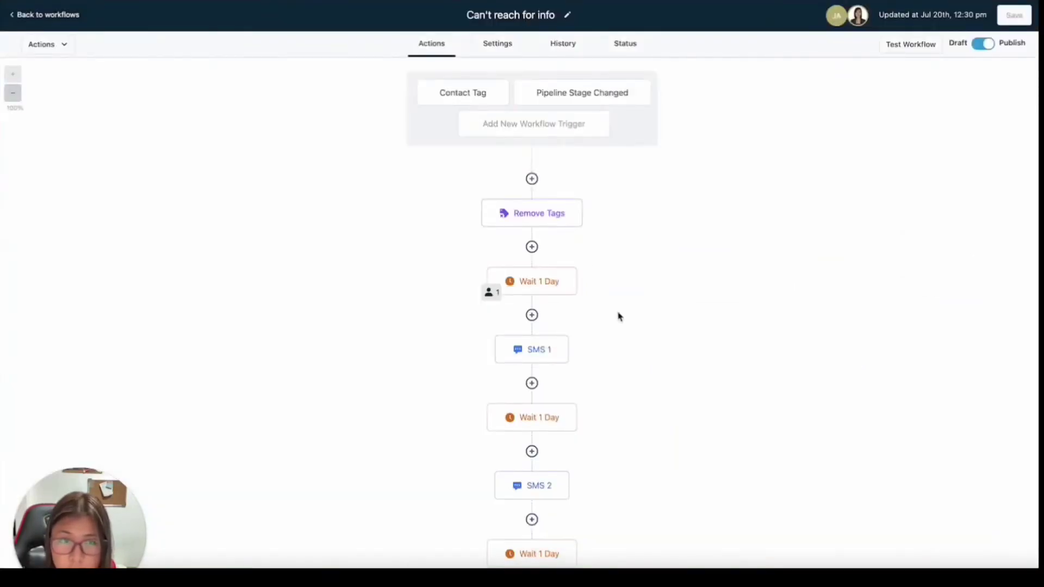
scroll(550, 263, "down", 20)
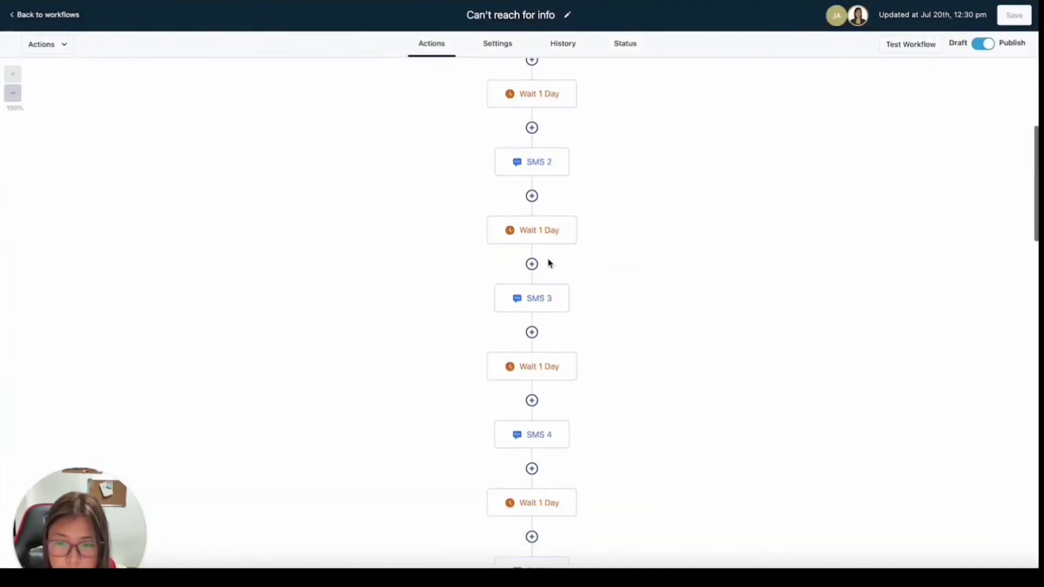
scroll(563, 272, "down", 10)
scroll(562, 270, "up", 20)
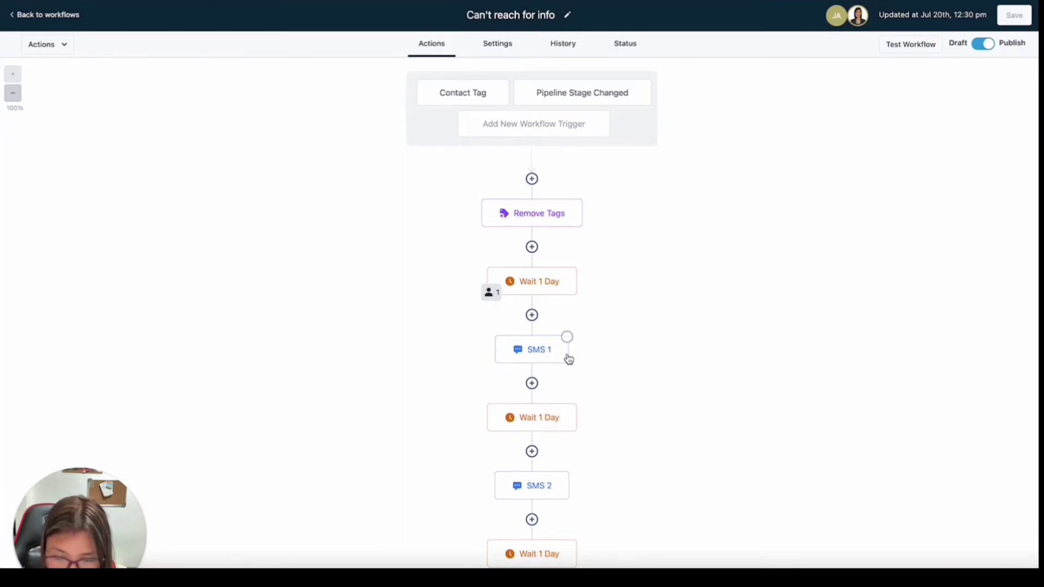
Open SMS 1's Statistics and view its 16 delivered records from 2022.07.11 to 2022.08.10
left_click(530, 345)
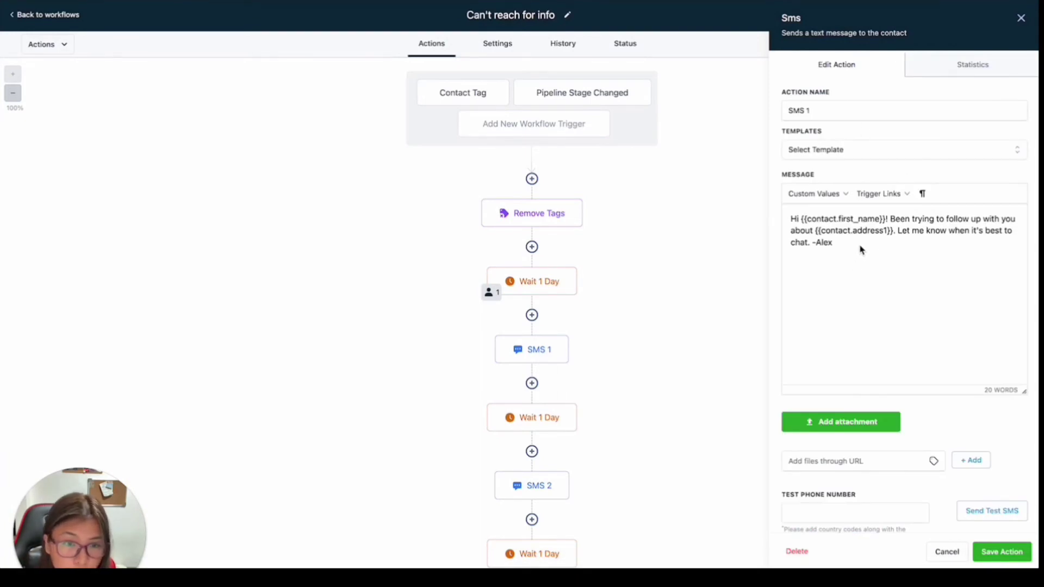
left_click(962, 71)
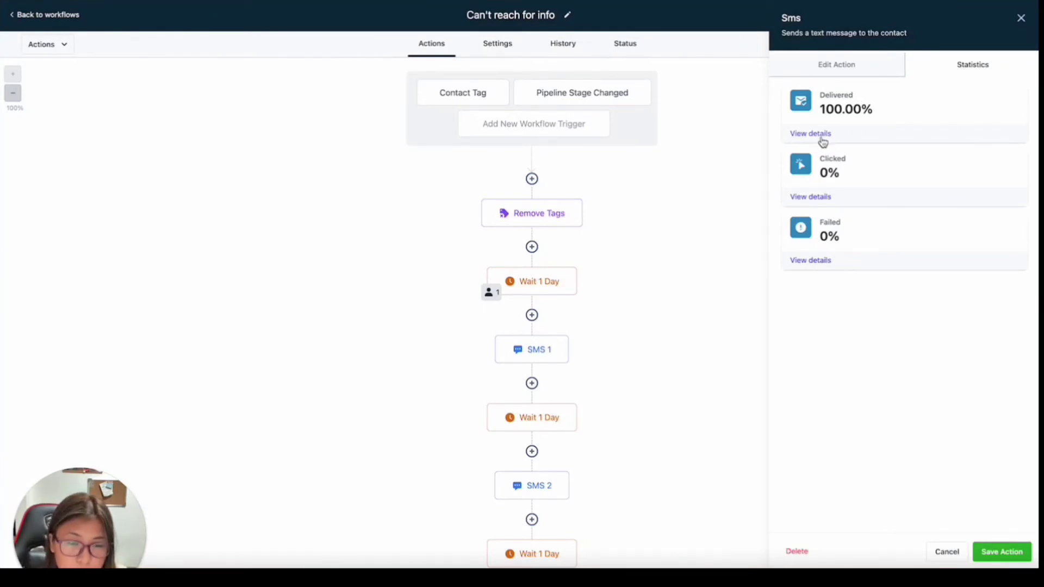
left_click_drag(894, 117, 827, 108)
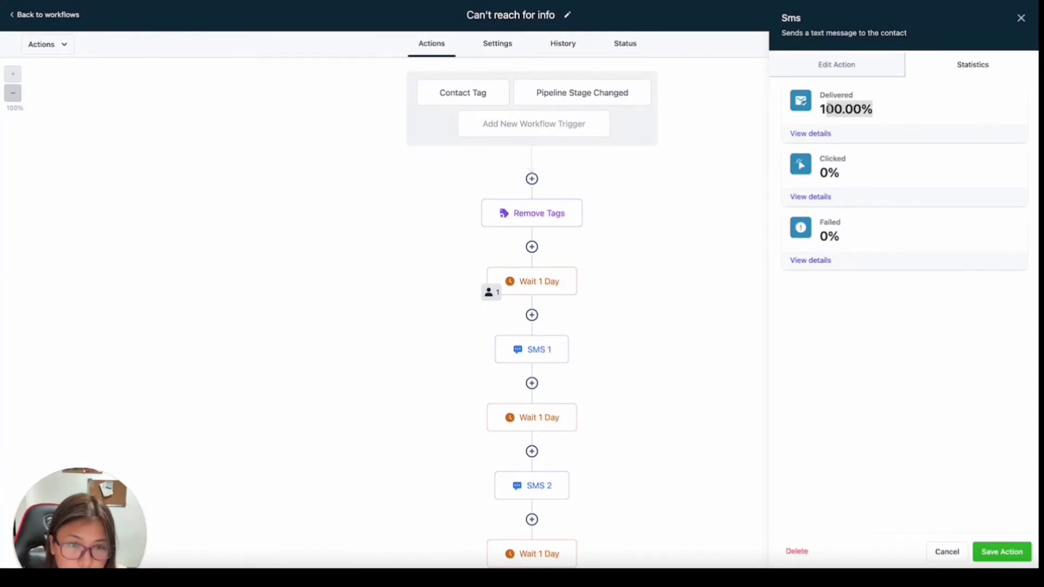
left_click(806, 135)
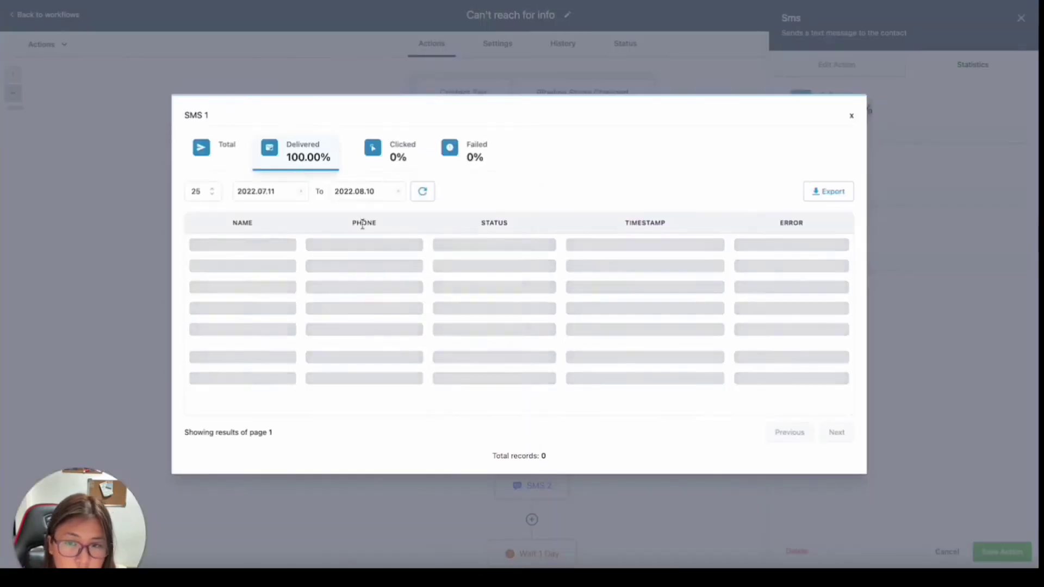
Cycle through the All, Delivered, Clicked and Failed views of the SMS 1 details
left_click(228, 153)
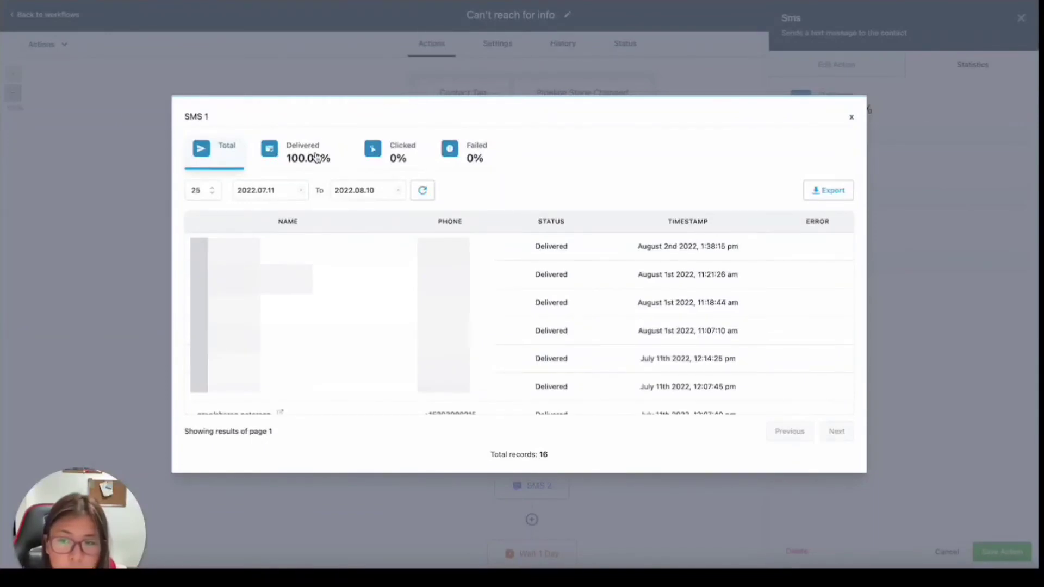
left_click(317, 157)
left_click(397, 153)
left_click(468, 149)
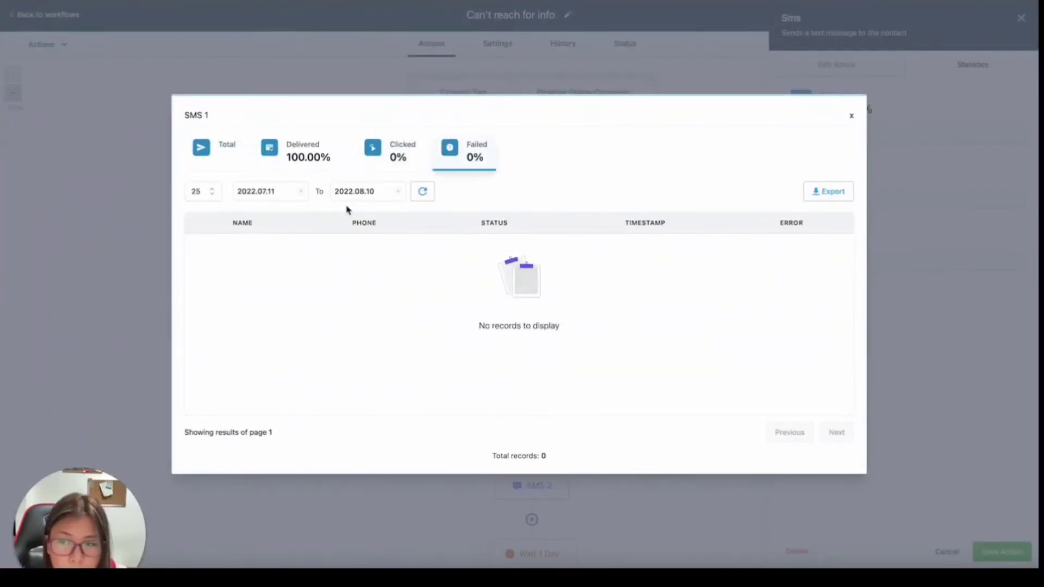
Set the details date range to 10 July 2022 through 9 August 2022
left_click(276, 194)
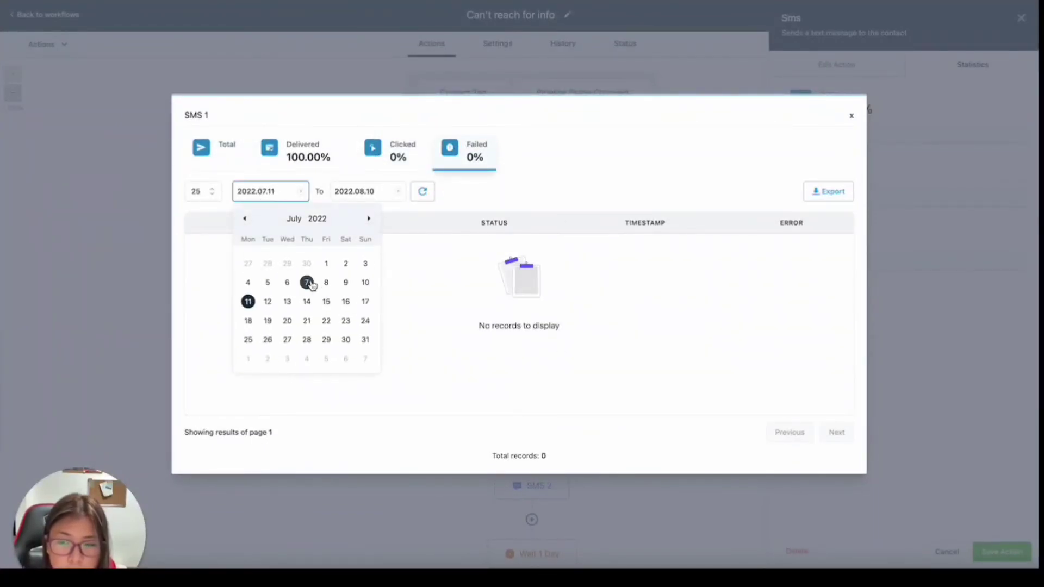
left_click(364, 282)
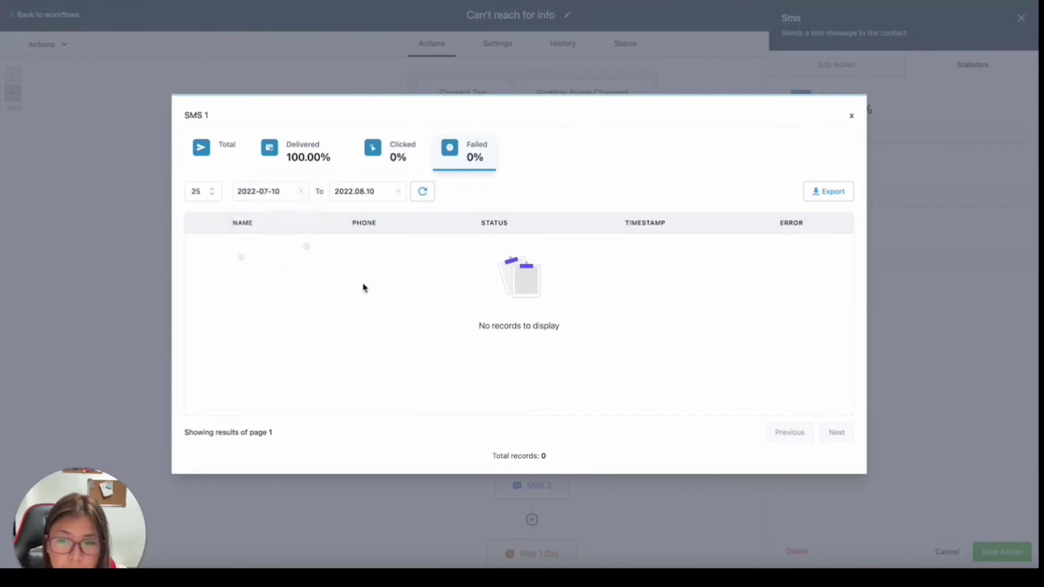
left_click(381, 194)
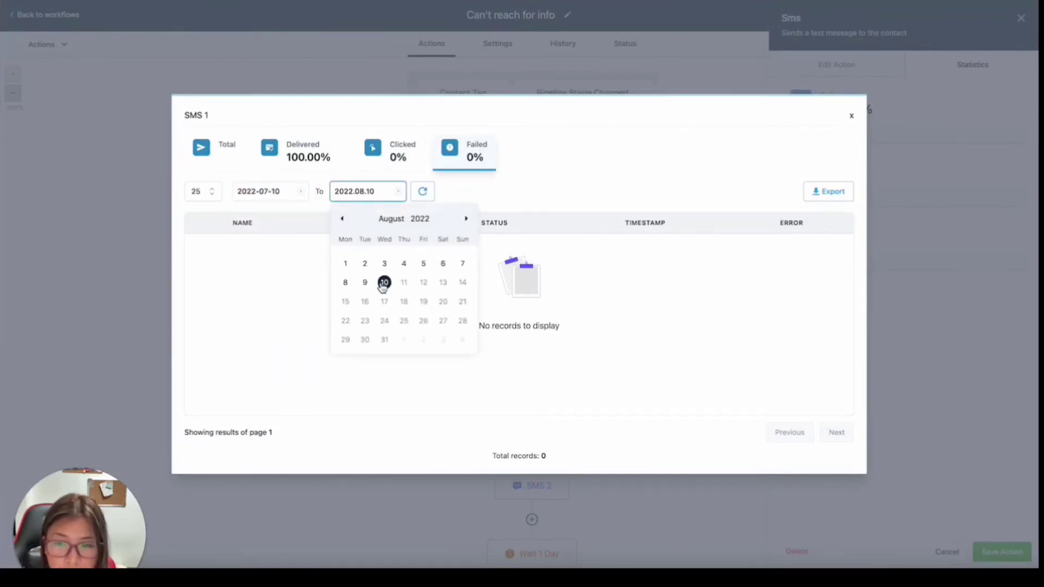
left_click(369, 284)
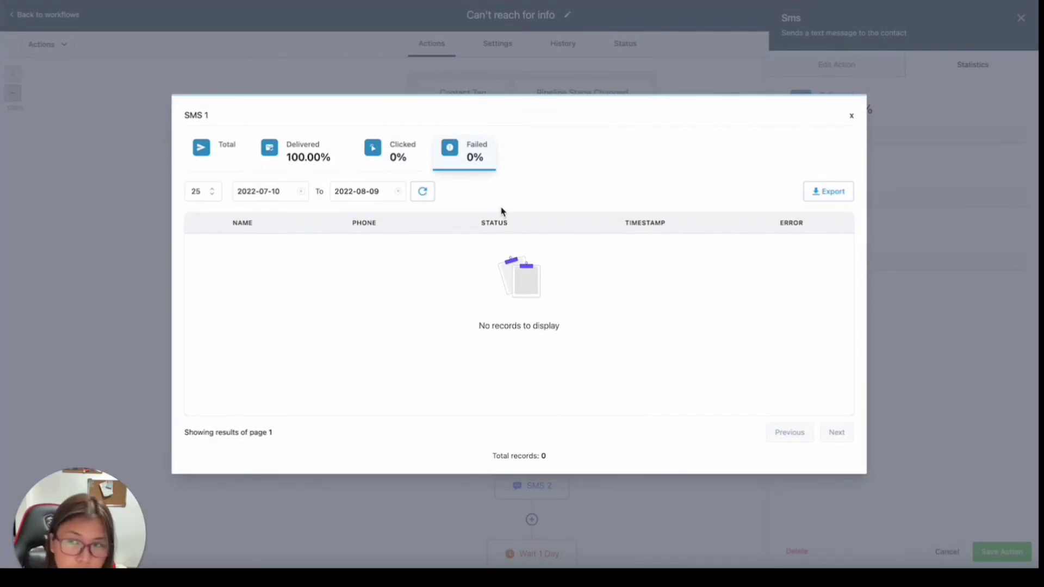
left_click(377, 196)
left_click(529, 195)
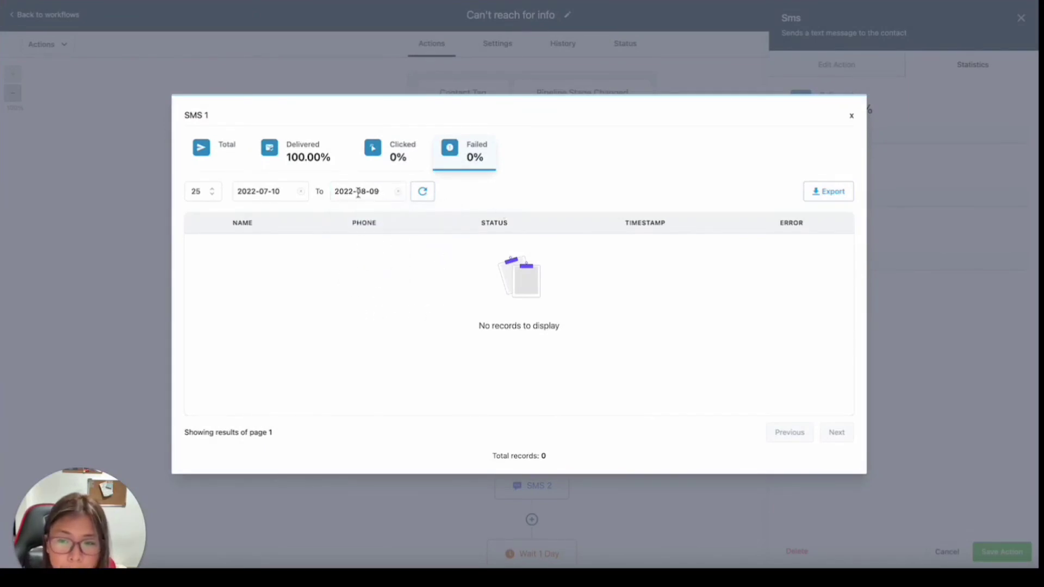
left_click(259, 191)
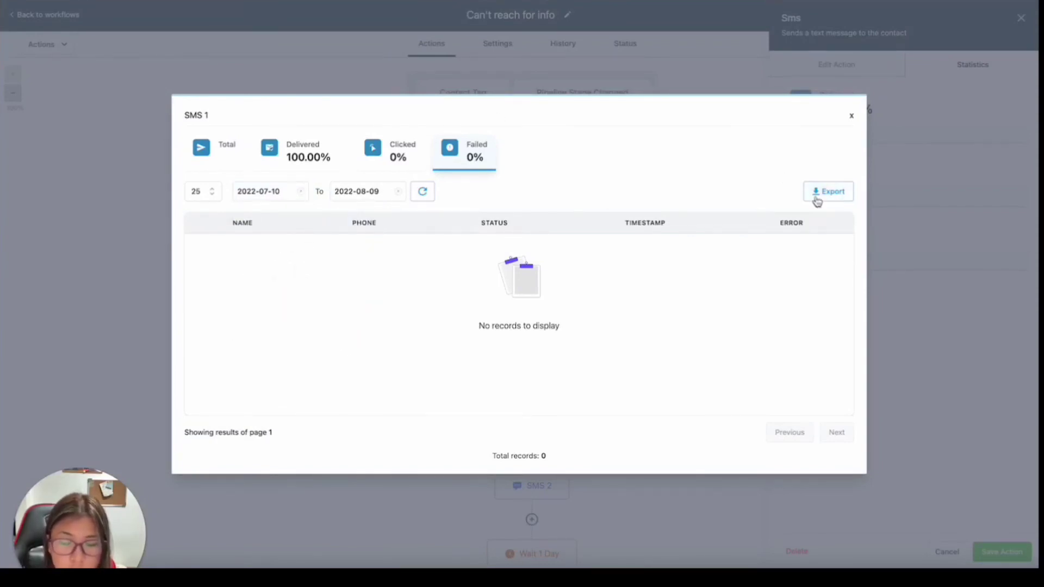
Show delivered and then failed messages for the new range, confirming zero failures
left_click(293, 158)
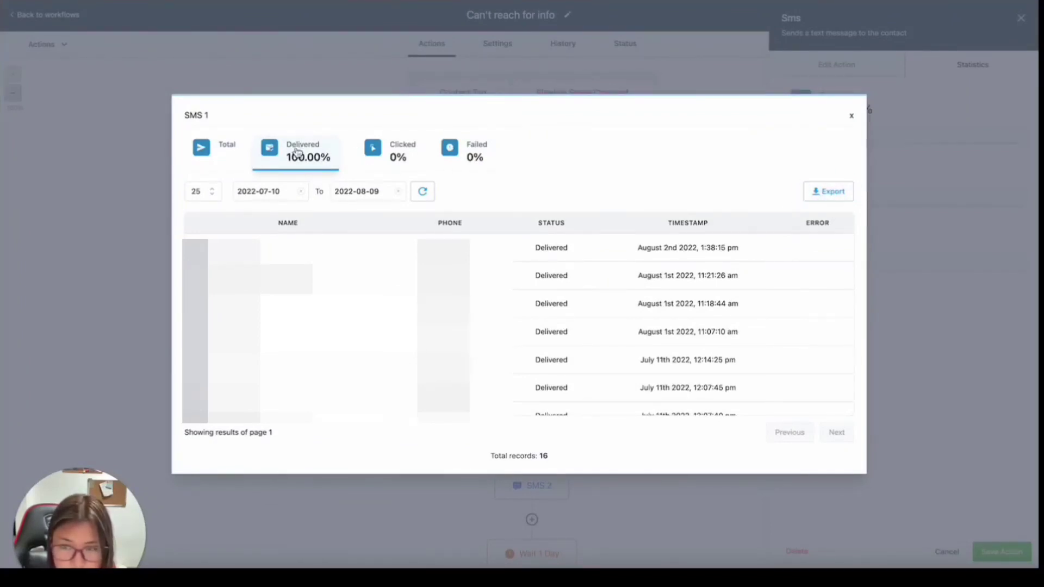
scroll(571, 326, "down", 5)
left_click(478, 155)
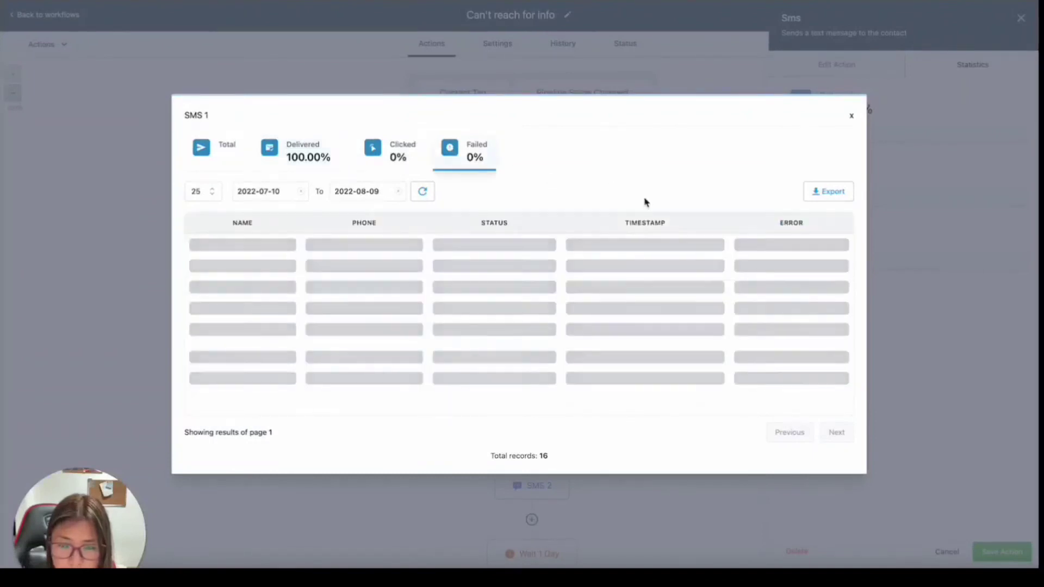